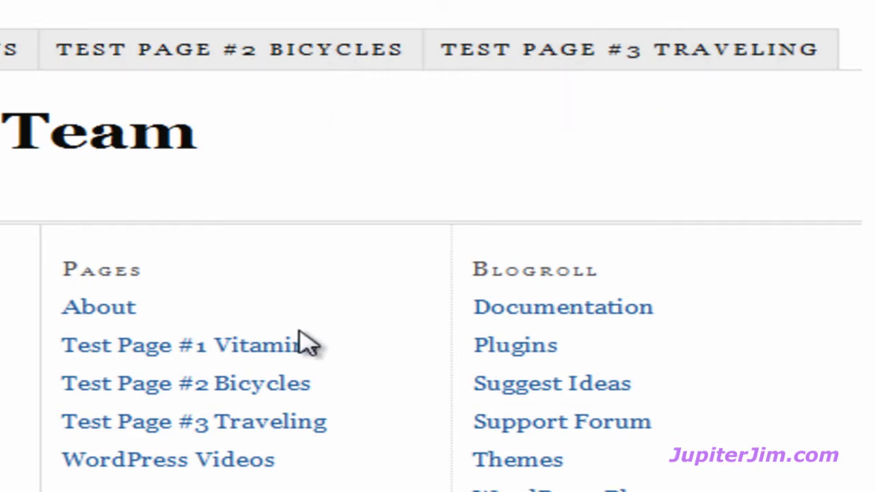
# View the Test Page #3 Traveling page on the live site, then return to the admin dashboard
pyautogui.click(298, 435)
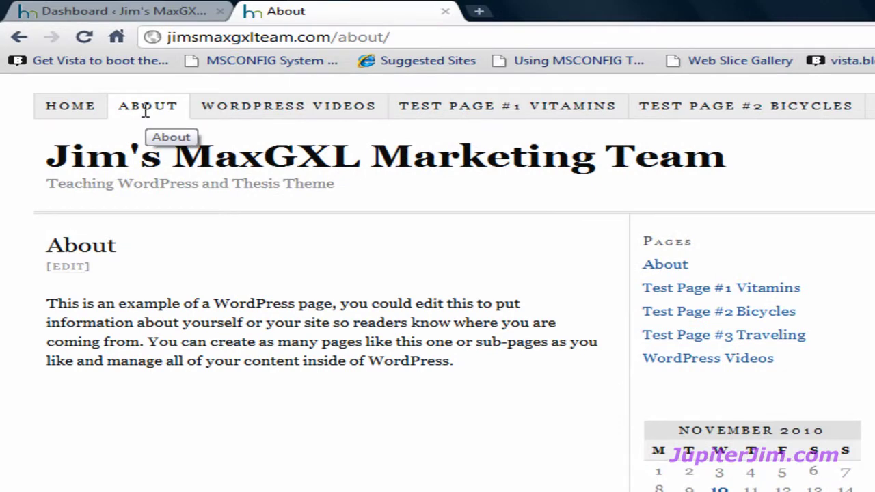
pyautogui.click(80, 13)
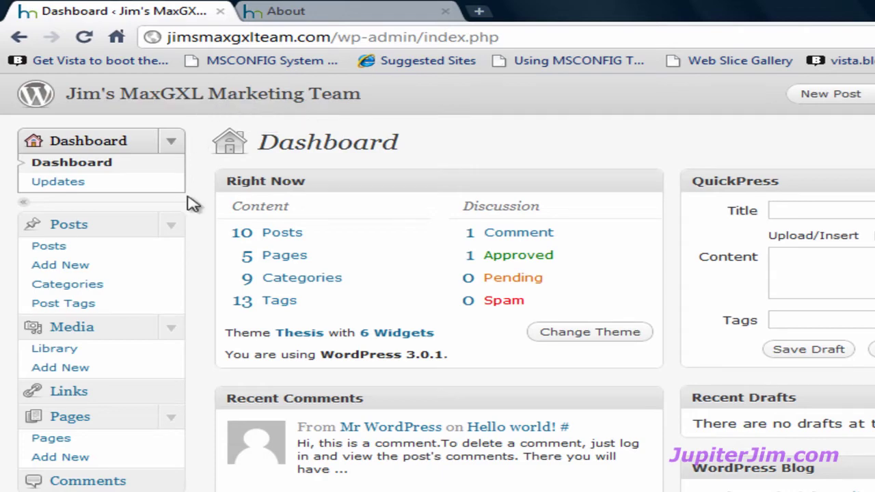
# In Thesis Site Options, uncheck Test Page #3 Traveling under Navigation Menu pages and save
pyautogui.scroll(-5, 195, 225)
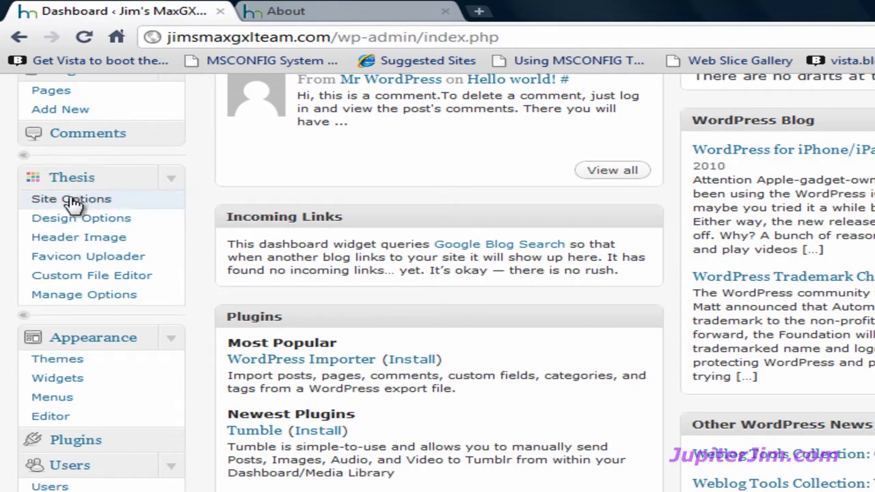
pyautogui.click(151, 205)
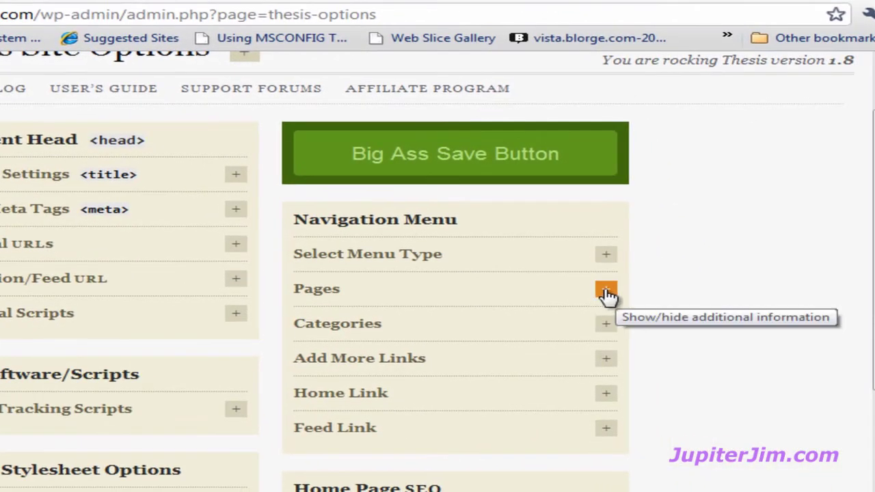
pyautogui.click(606, 294)
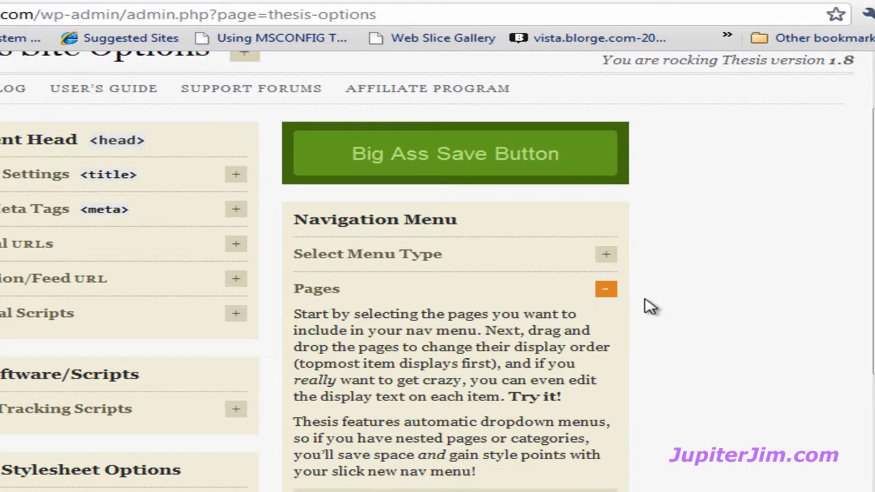
pyautogui.scroll(-2, 650, 308)
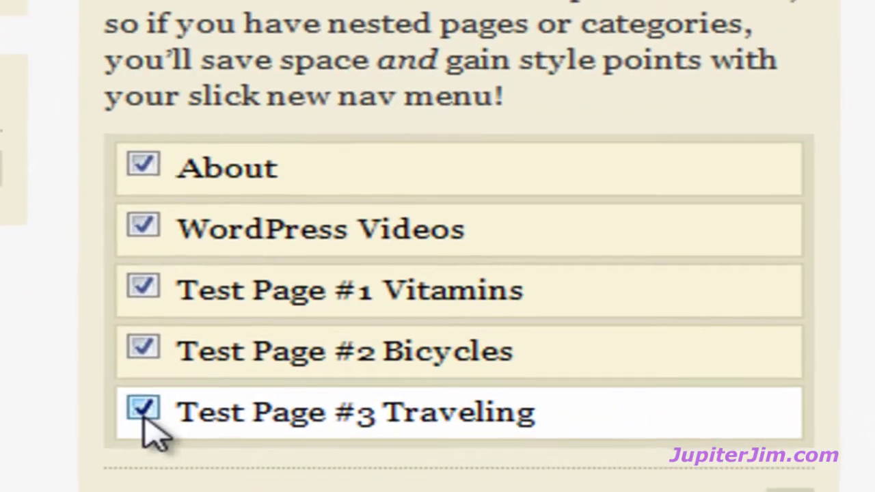
pyautogui.click(312, 442)
pyautogui.scroll(5, 568, 400)
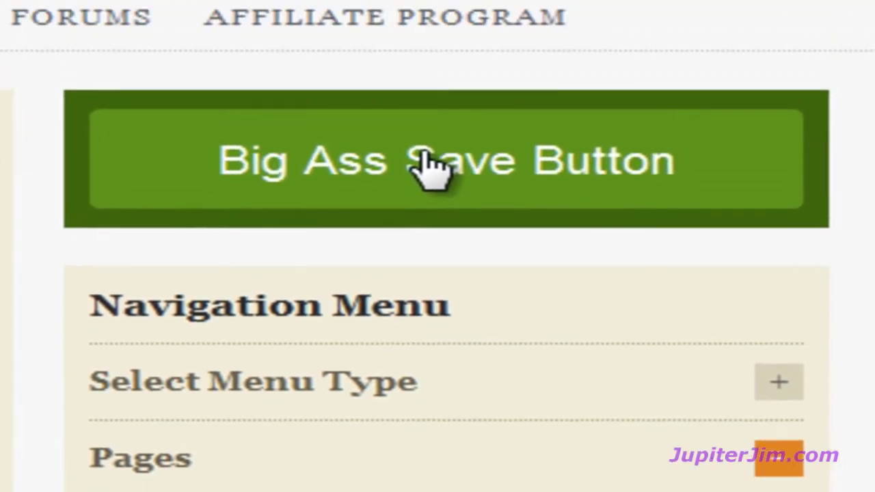
pyautogui.click(430, 164)
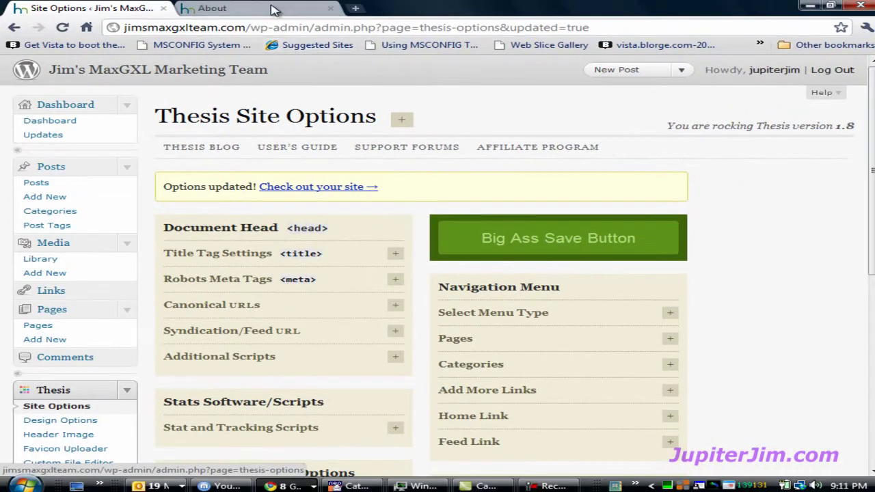
pyautogui.click(272, 8)
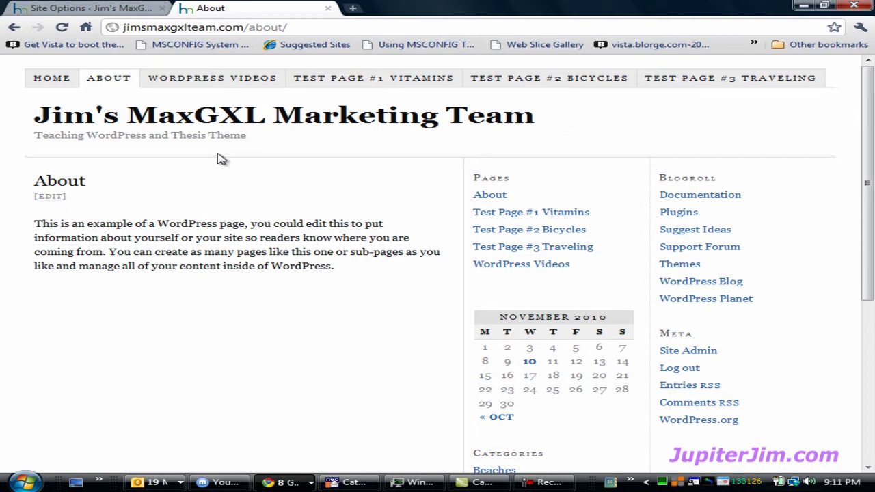
pyautogui.click(61, 27)
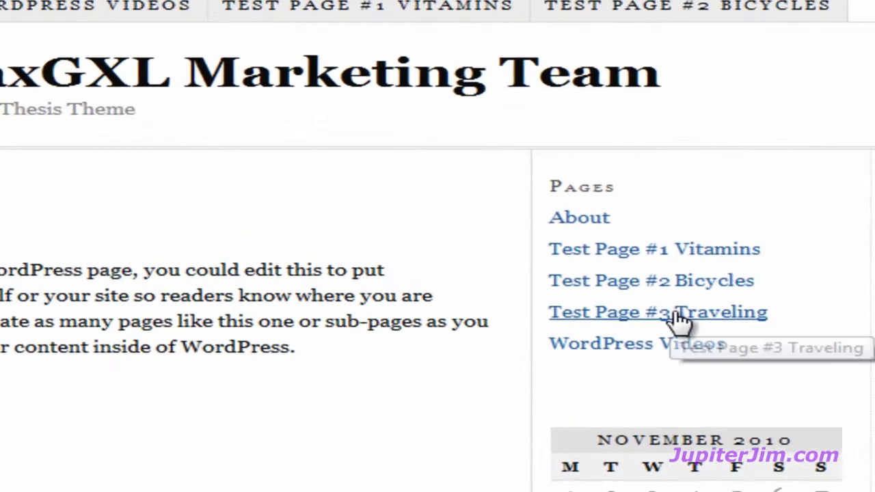
pyautogui.click(543, 249)
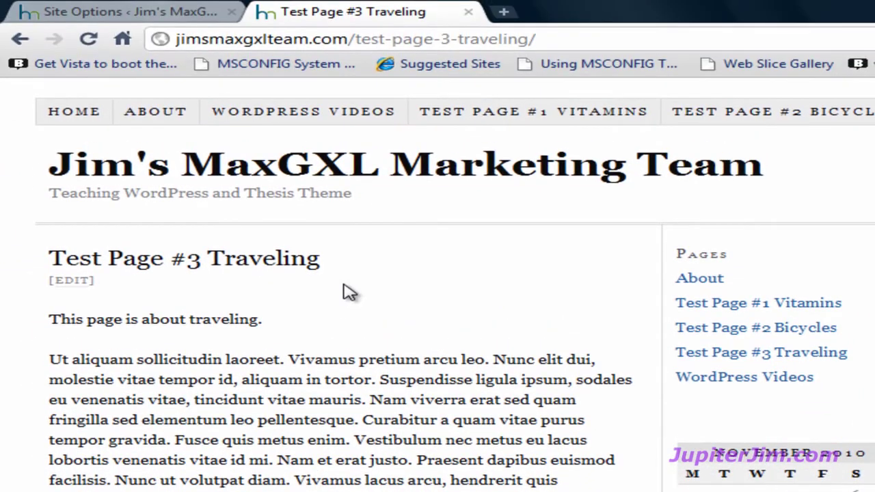
pyautogui.click(43, 13)
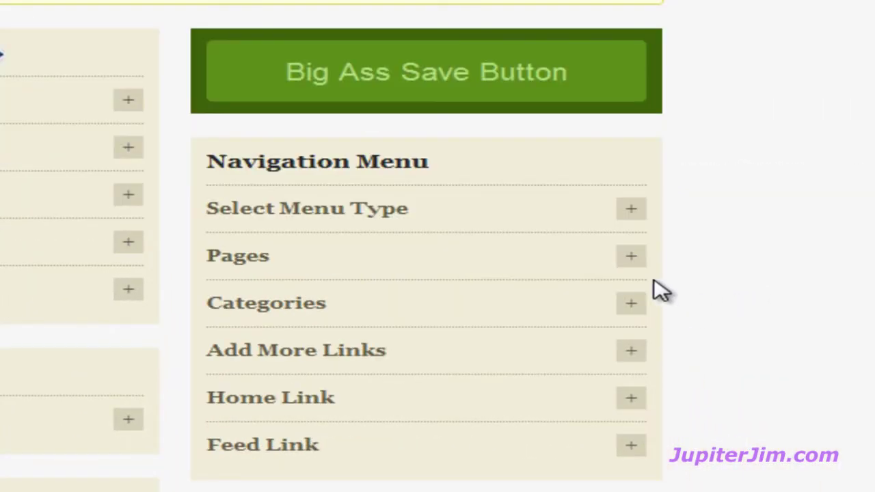
# Recheck Test Page #3 Traveling in the Thesis navigation menu pages and save the options
pyautogui.click(631, 260)
pyautogui.scroll(-3, 697, 416)
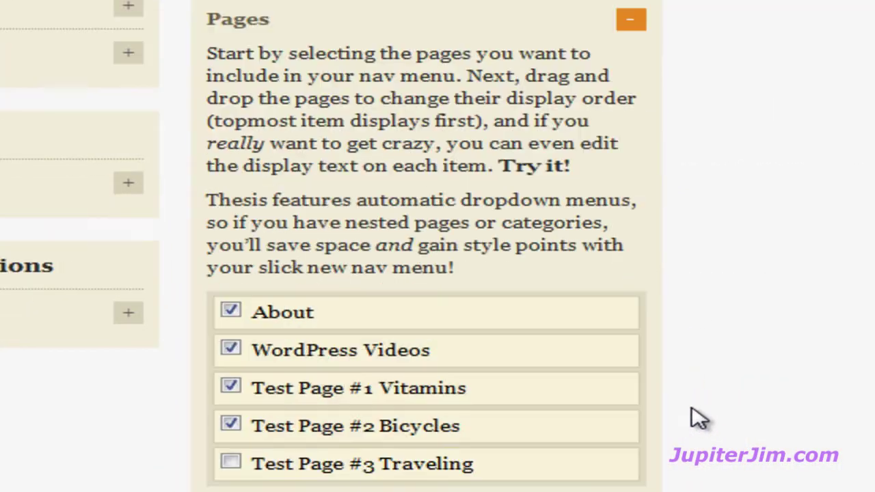
pyautogui.click(231, 463)
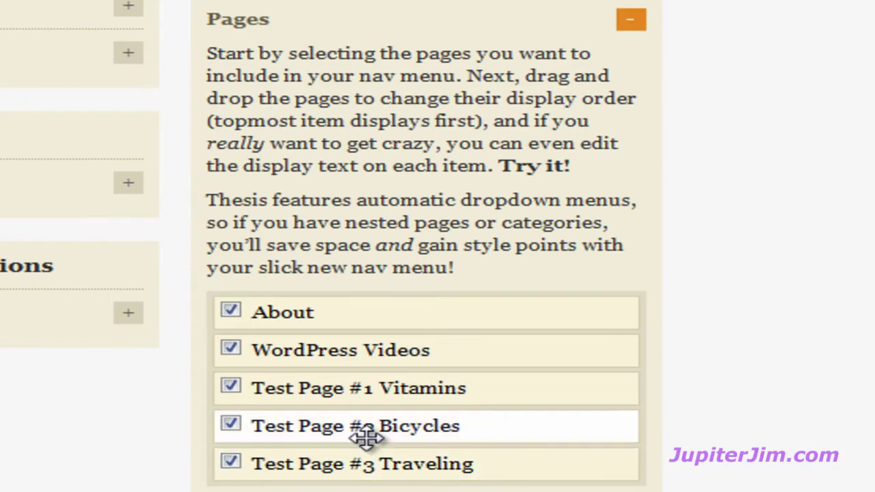
pyautogui.scroll(5, 361, 439)
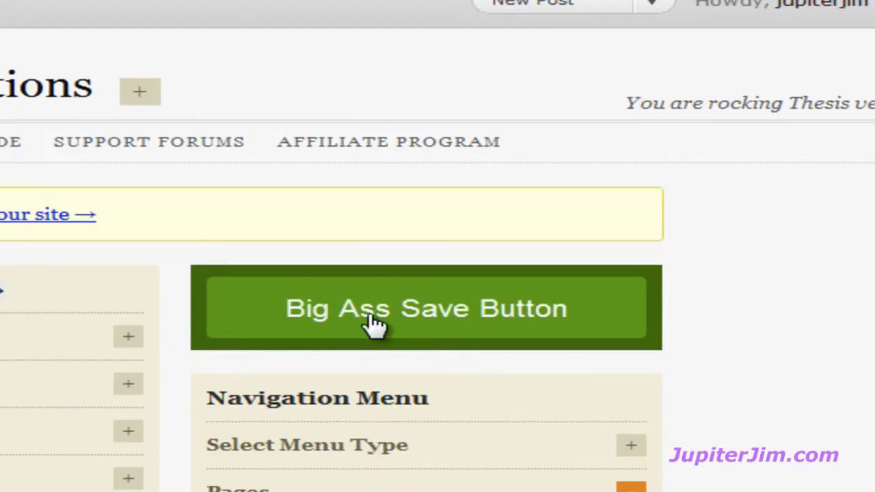
pyautogui.click(374, 326)
# Reload the live site, view the About and Test Page #2 Bicycles pages, then return to Site Options
pyautogui.click(250, 8)
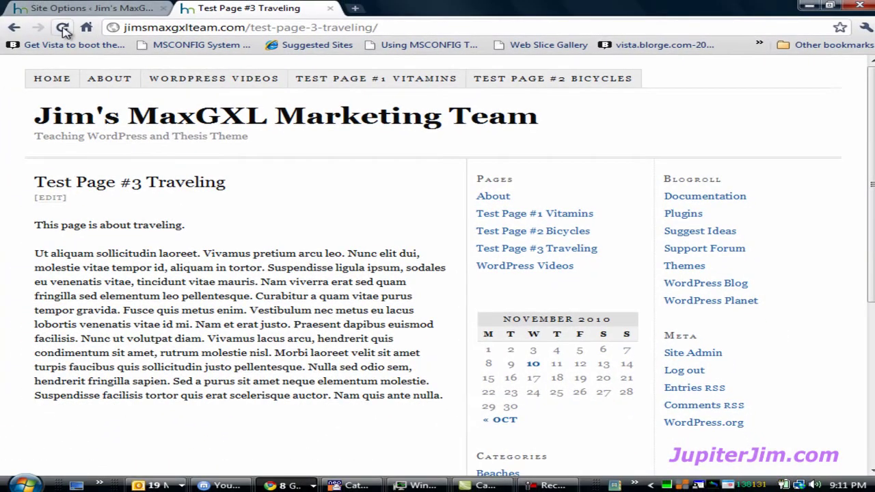
pyautogui.click(62, 29)
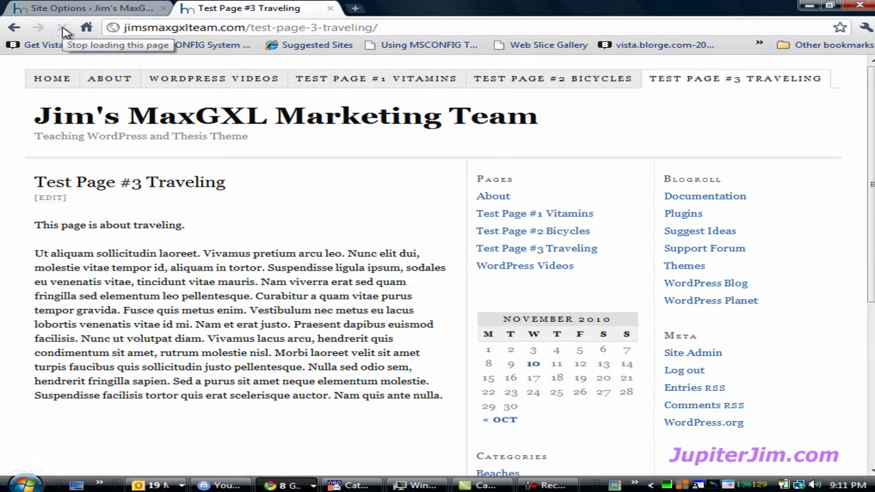
pyautogui.click(109, 79)
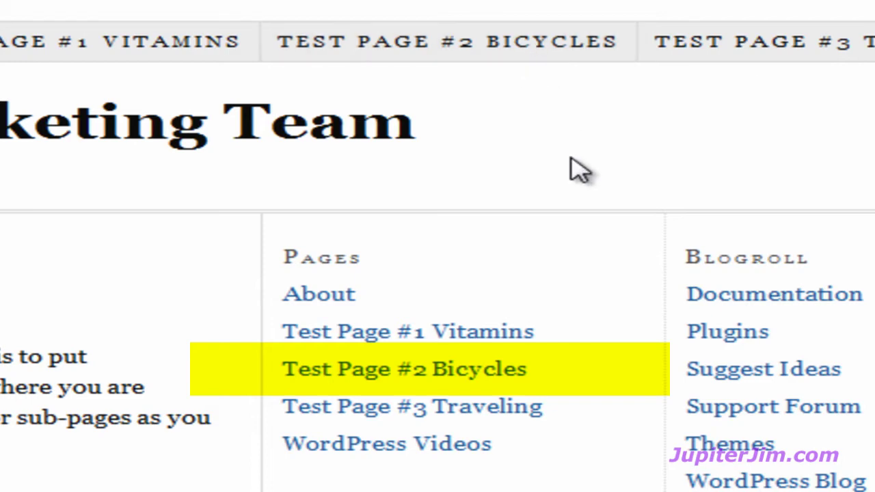
pyautogui.click(509, 383)
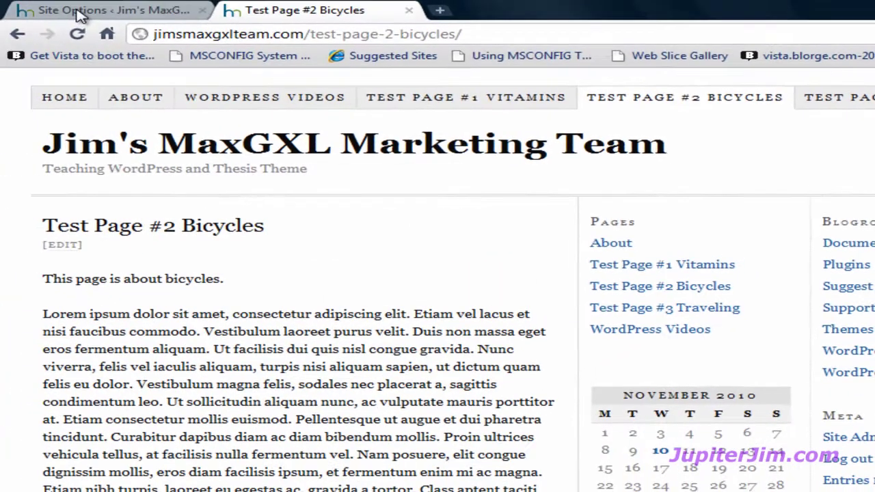
pyautogui.click(77, 12)
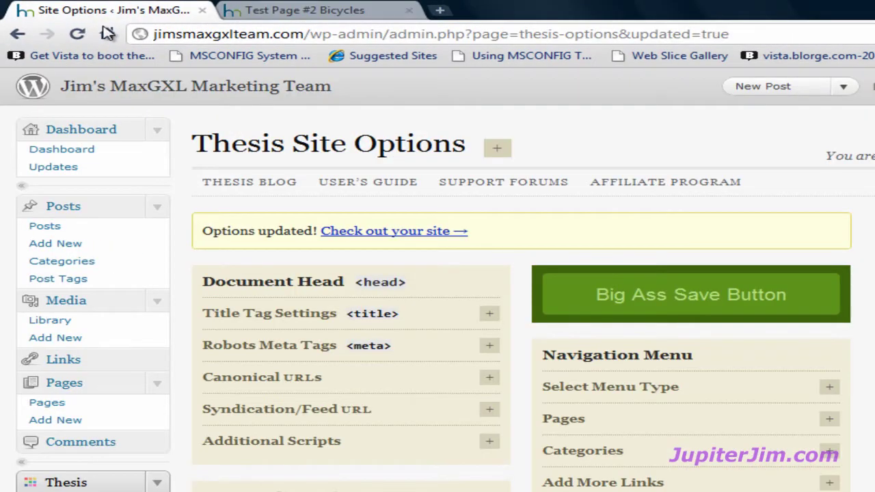
# Uncheck Test Page #2 Bicycles in the Thesis navigation menu pages, save, and bring up its live tab
pyautogui.scroll(-1, 858, 307)
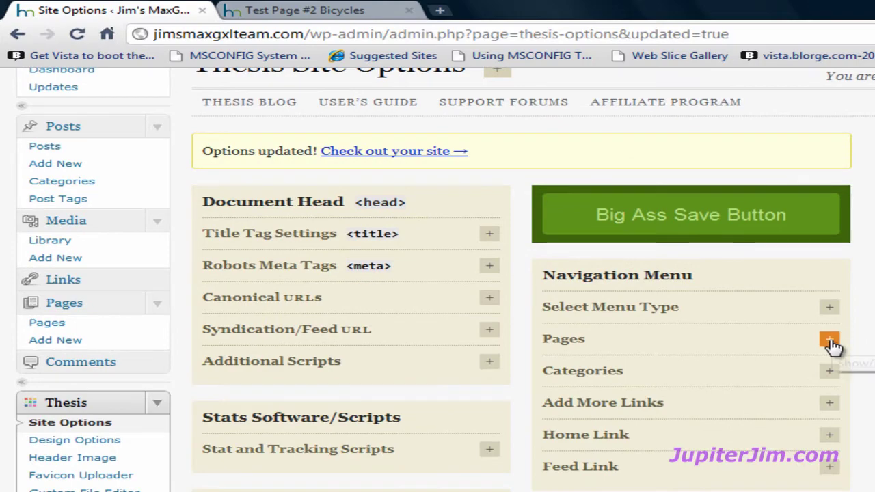
pyautogui.click(829, 341)
pyautogui.scroll(-3, 831, 345)
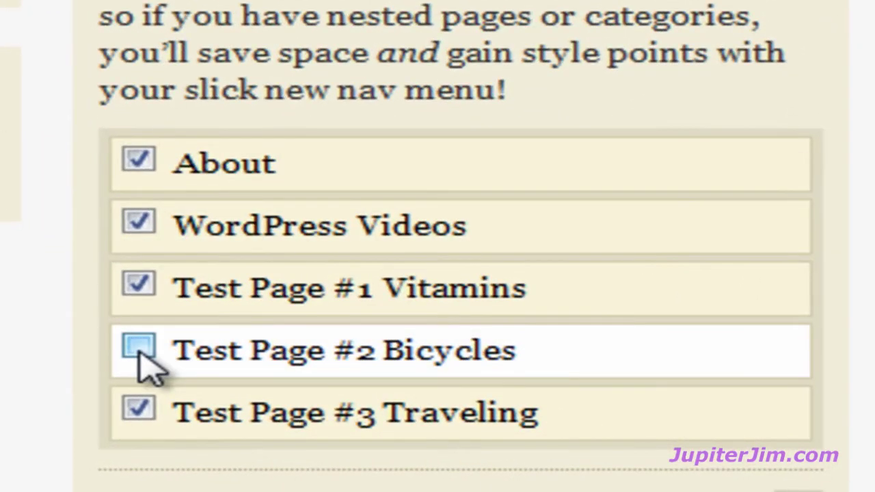
pyautogui.click(139, 348)
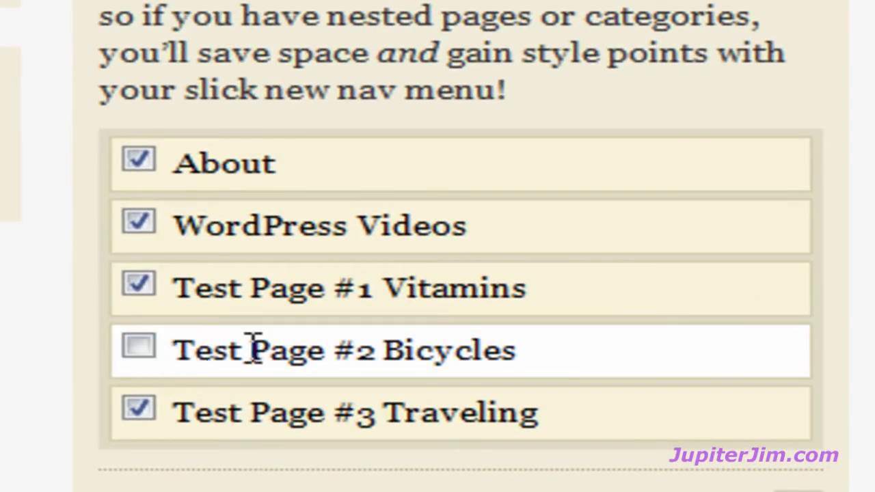
pyautogui.click(564, 351)
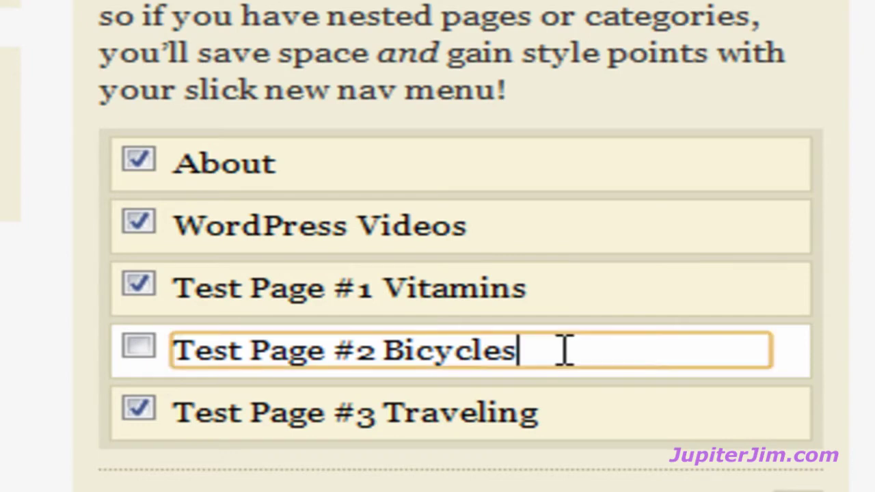
pyautogui.scroll(5, 564, 350)
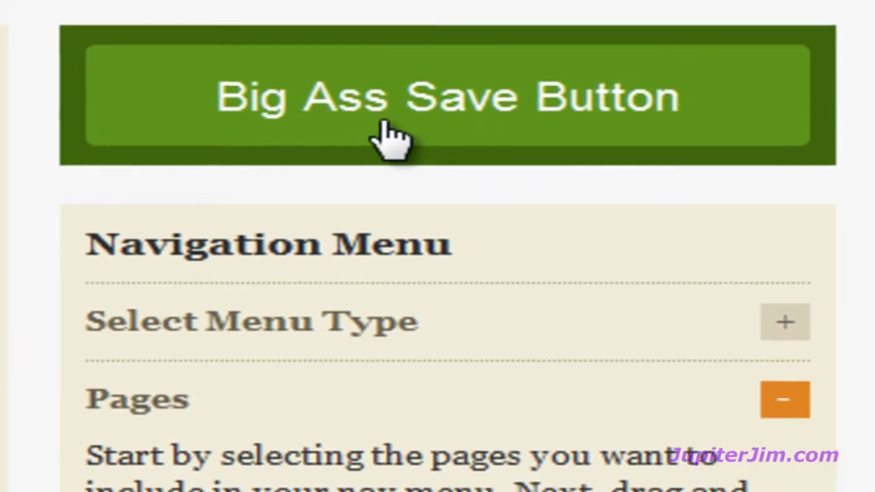
pyautogui.click(390, 137)
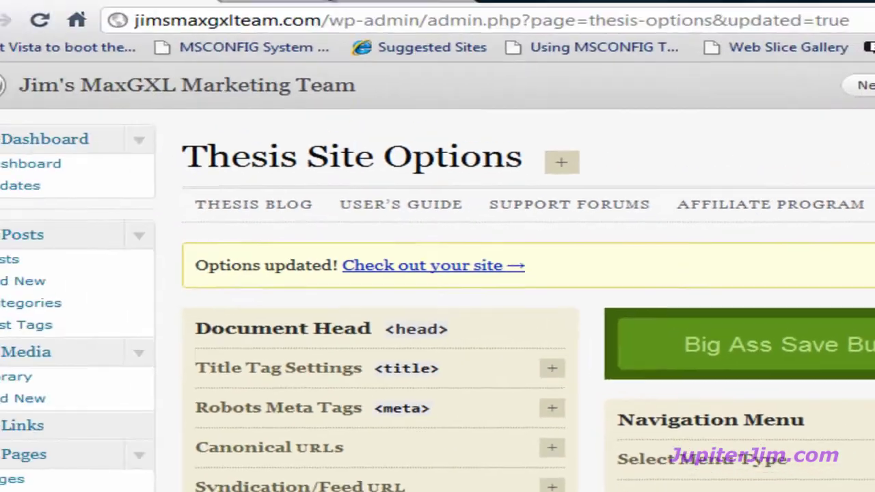
pyautogui.click(353, 14)
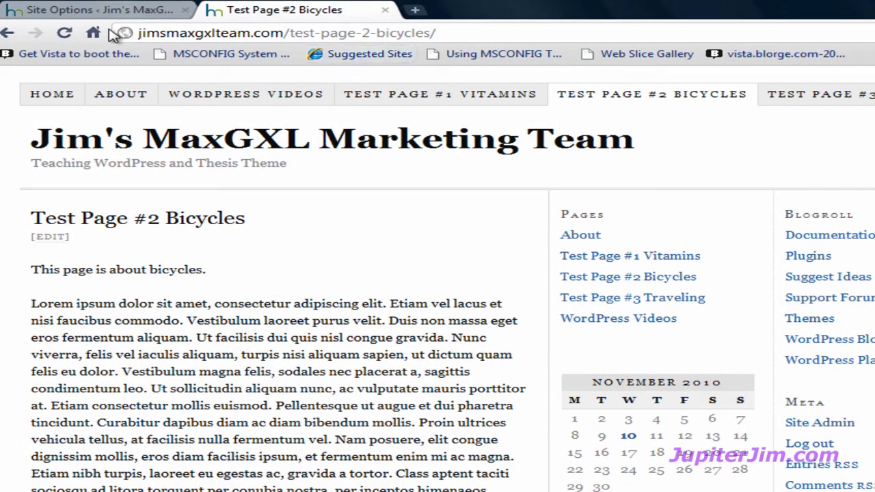
# Reload the Bicycles page to confirm it is gone from the nav bar, then return to Site Options
pyautogui.click(64, 33)
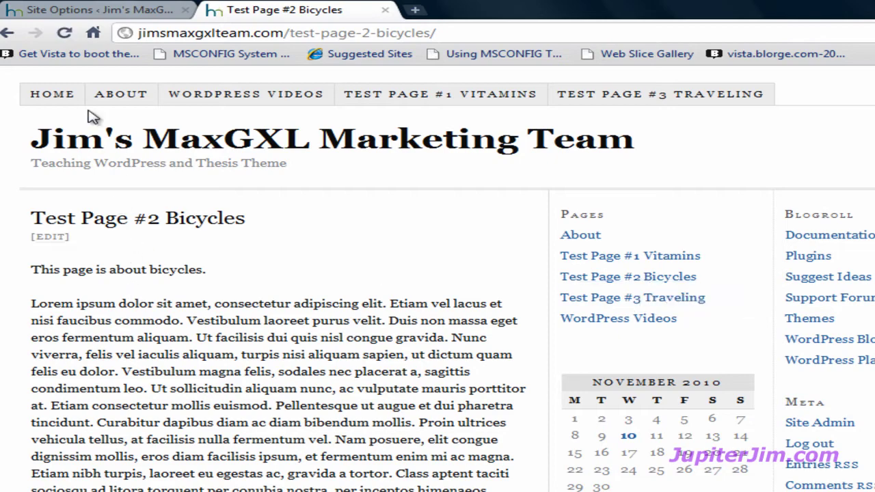
pyautogui.click(75, 11)
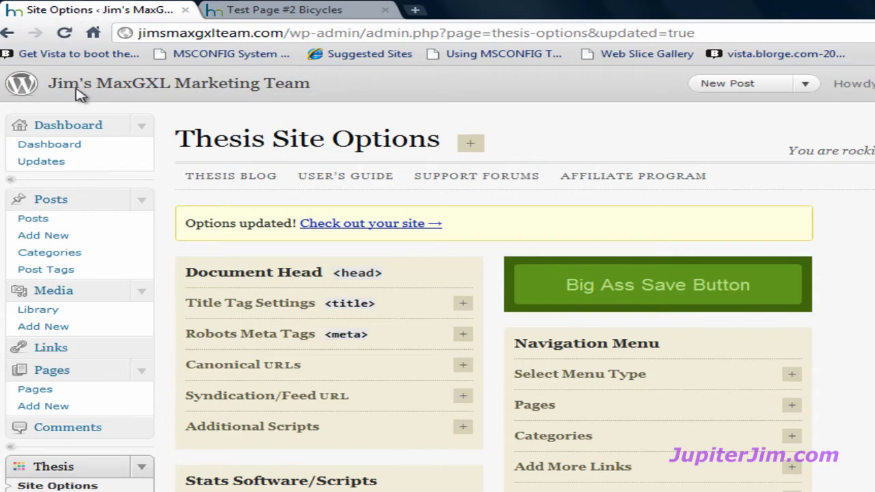
# Trash Test Page #2 Bicycles from the Pages list, then permanently delete it from Trash
pyautogui.scroll(-3, 174, 306)
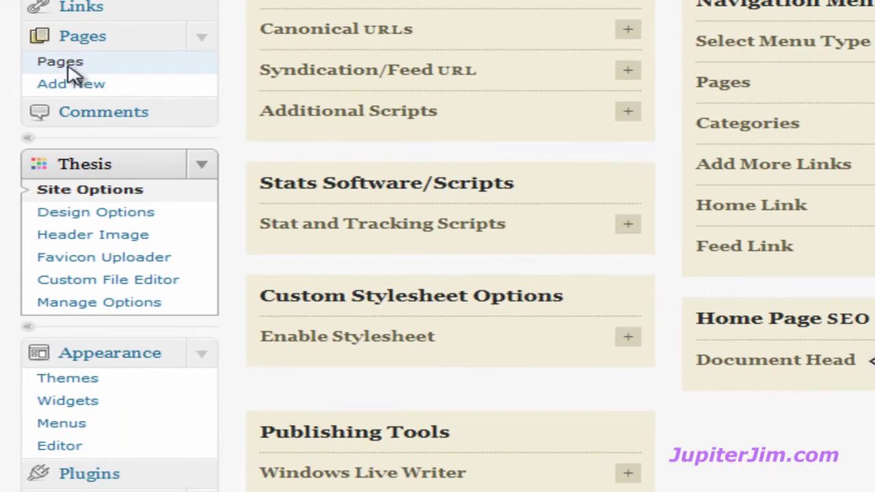
pyautogui.click(71, 68)
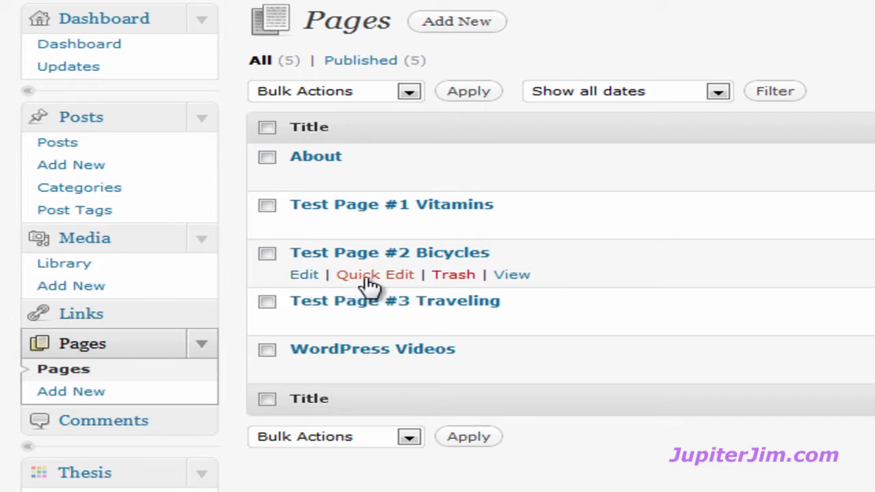
pyautogui.click(453, 274)
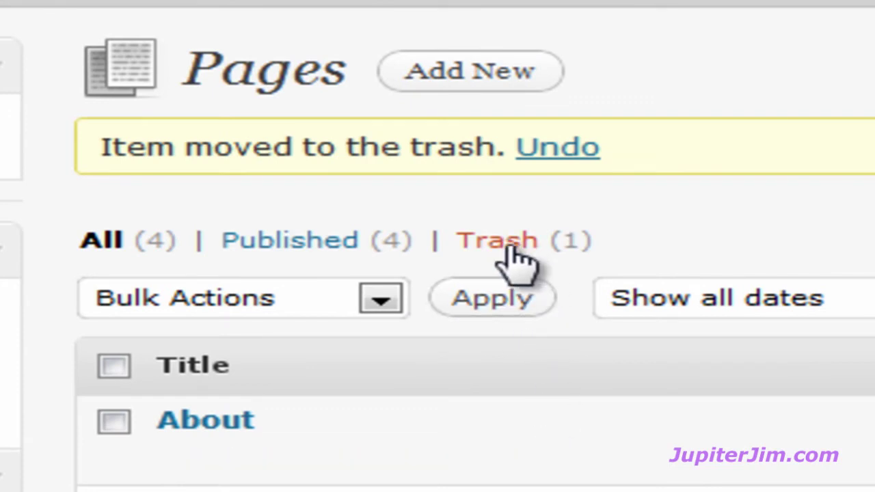
pyautogui.click(509, 250)
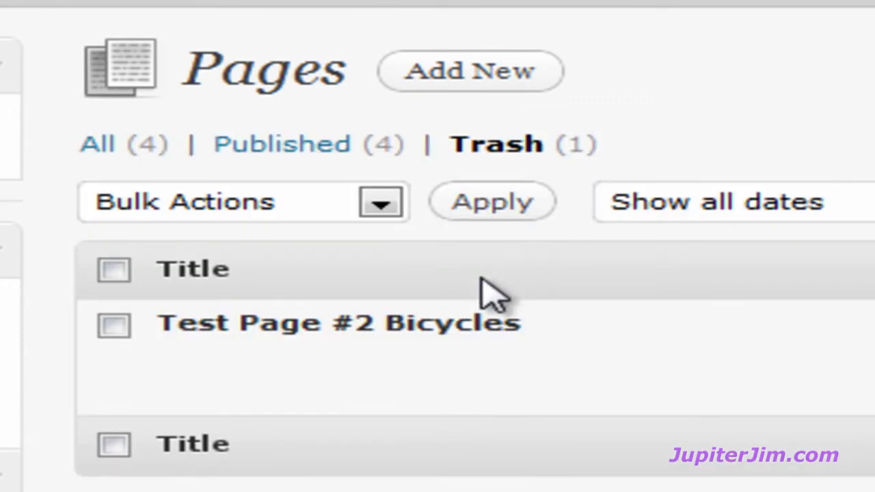
pyautogui.moveTo(469, 312)
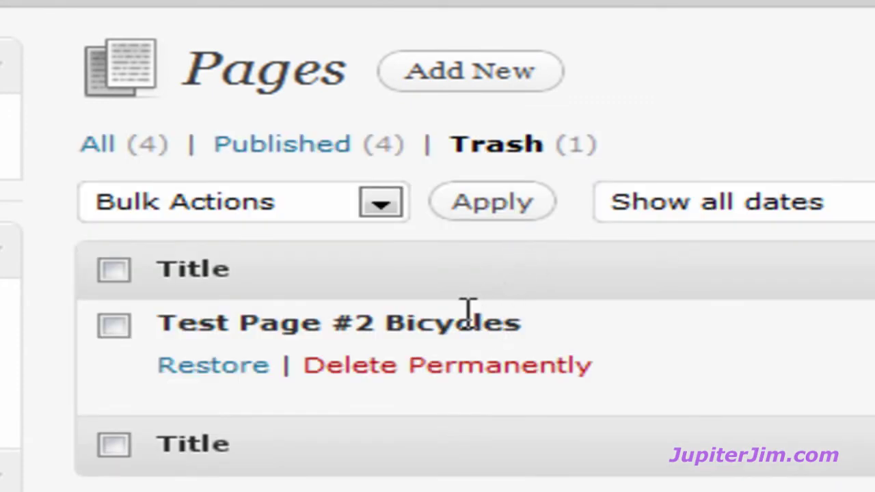
pyautogui.click(464, 380)
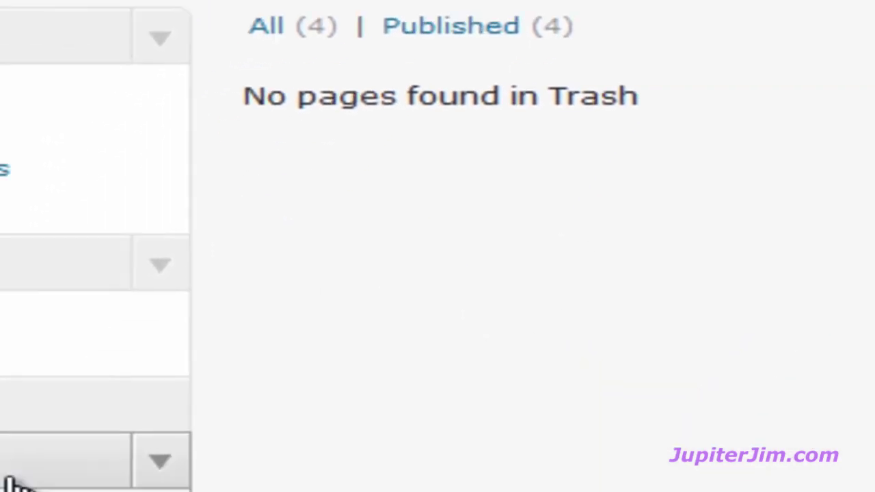
# Return to the Pages list, then view About and Test Page #1 Vitamins on the live site
pyautogui.click(111, 239)
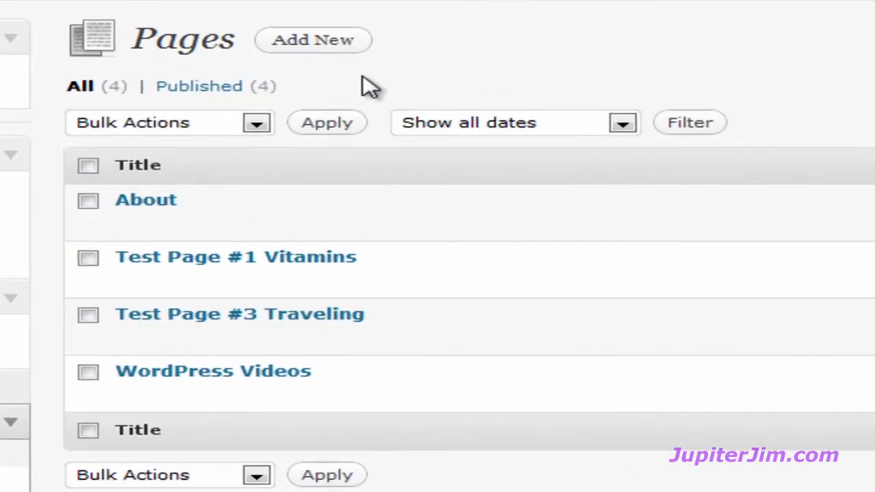
pyautogui.moveTo(335, 322)
pyautogui.moveTo(324, 272)
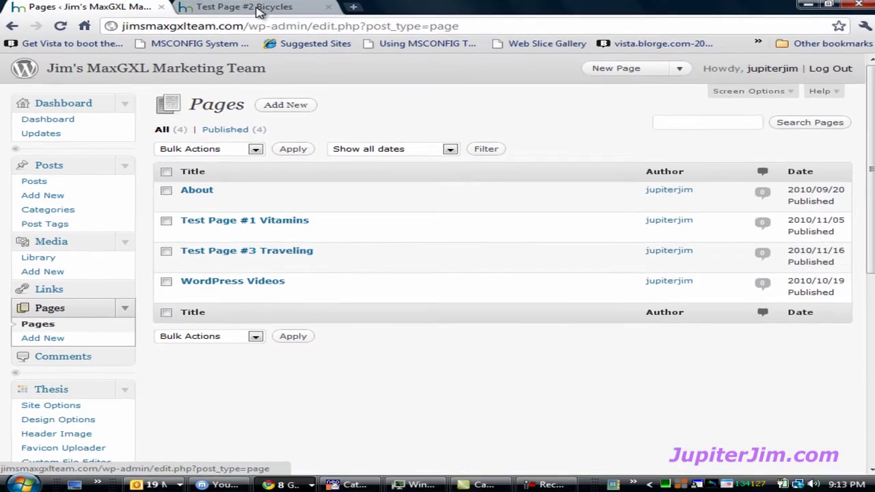
pyautogui.click(280, 8)
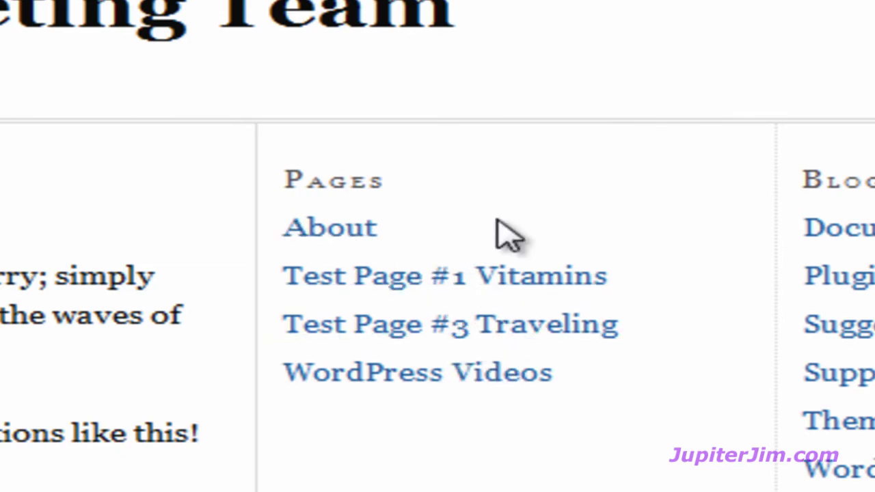
pyautogui.click(492, 316)
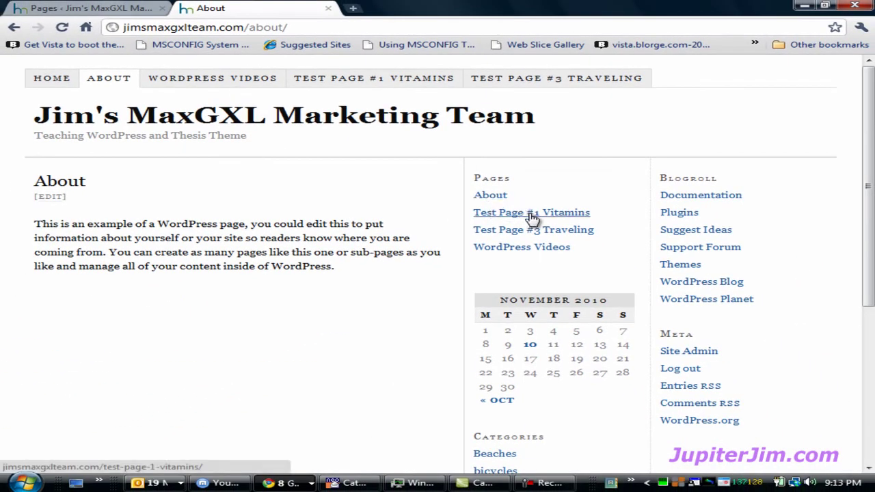
pyautogui.click(492, 240)
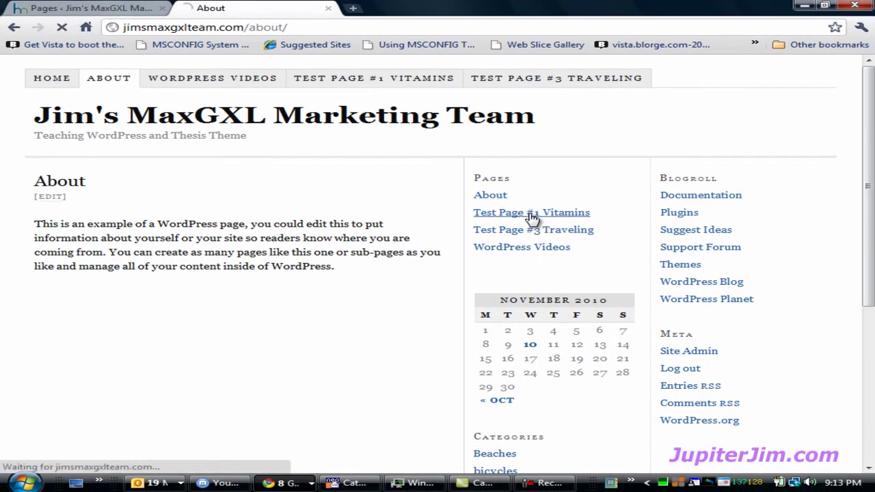